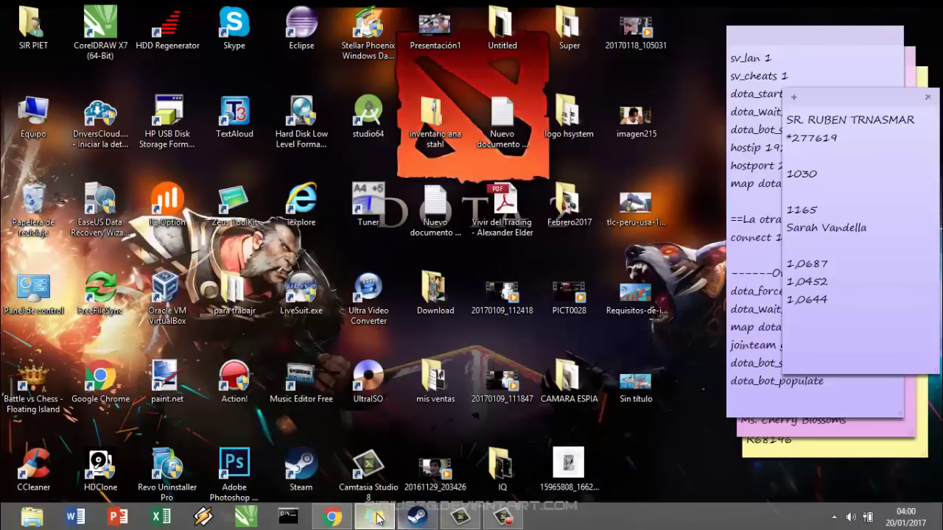
Try to set up a Steam backup of Dota 2 with e:\games\steam\Backups as the destination
left_click(416, 518)
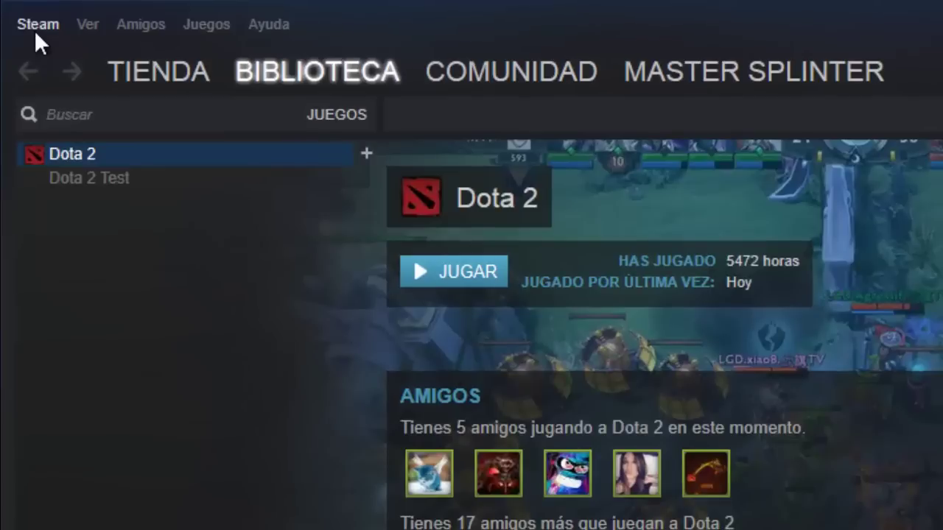
left_click(35, 29)
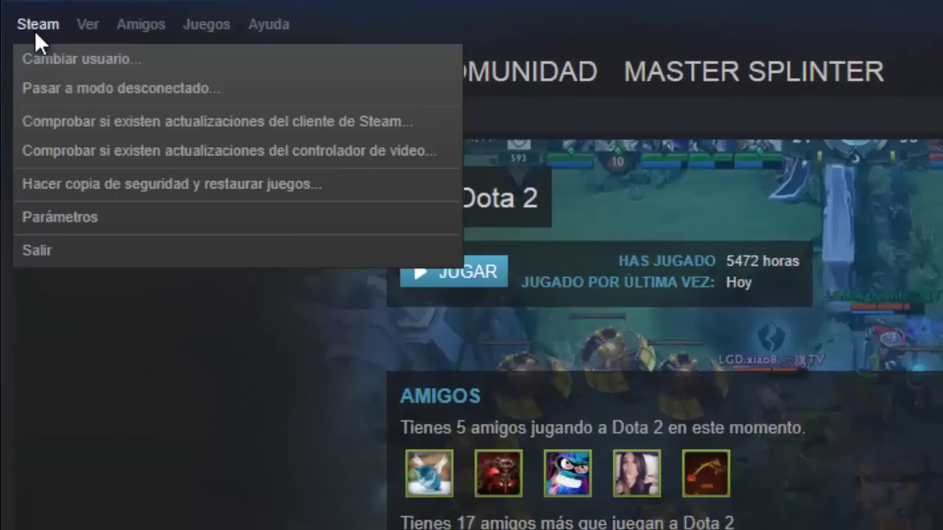
left_click(90, 184)
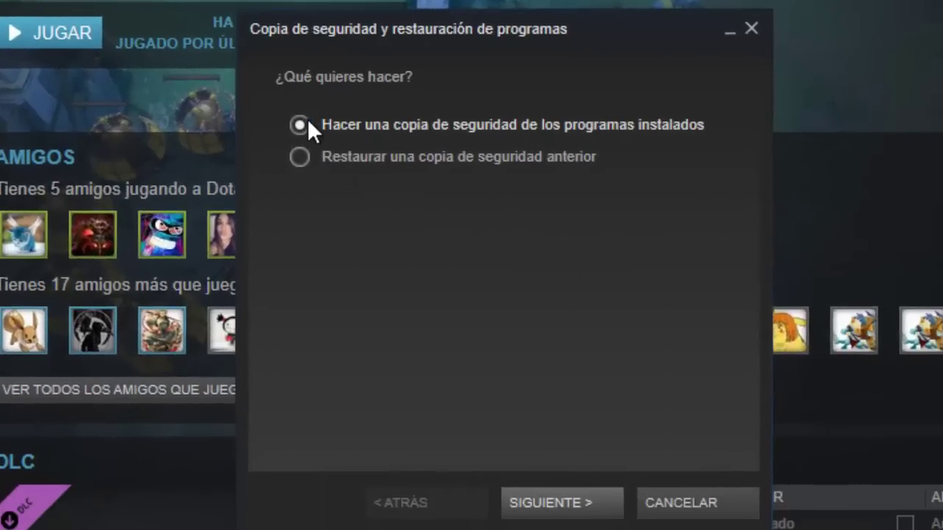
left_click(578, 508)
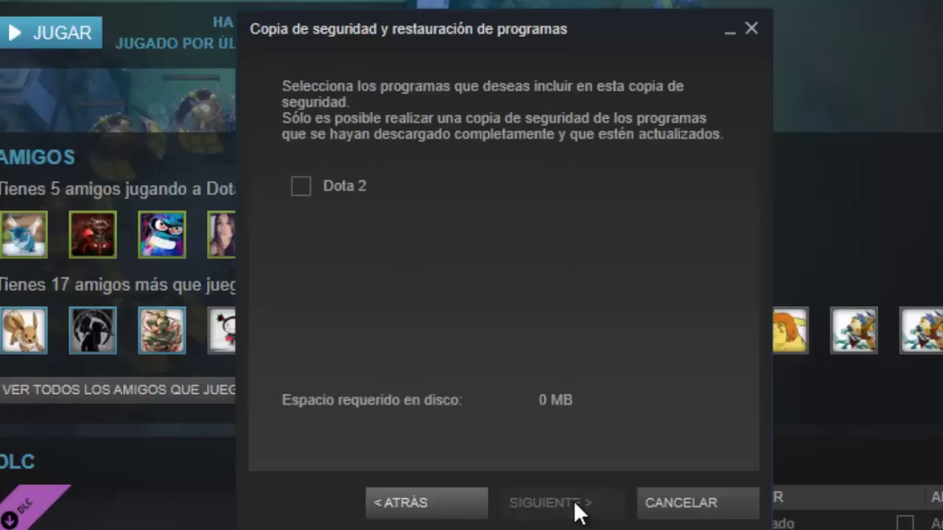
left_click(300, 189)
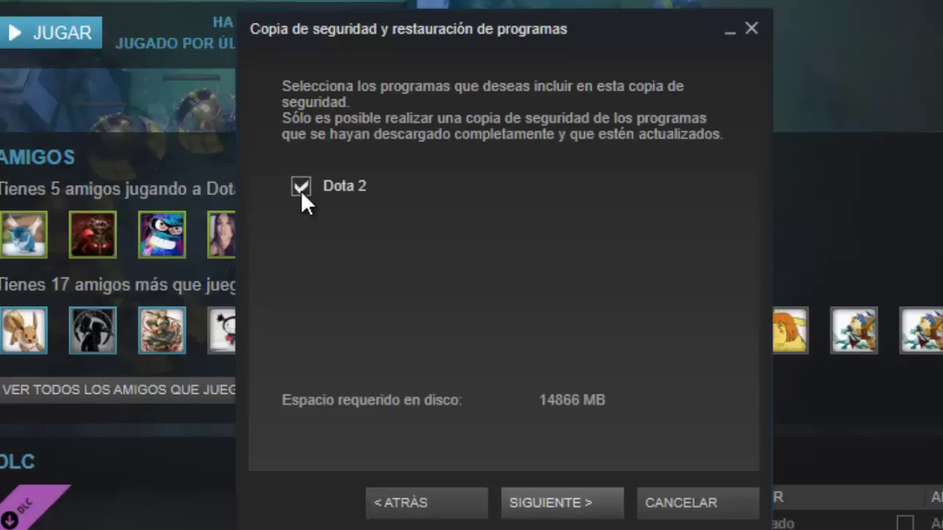
left_click(512, 514)
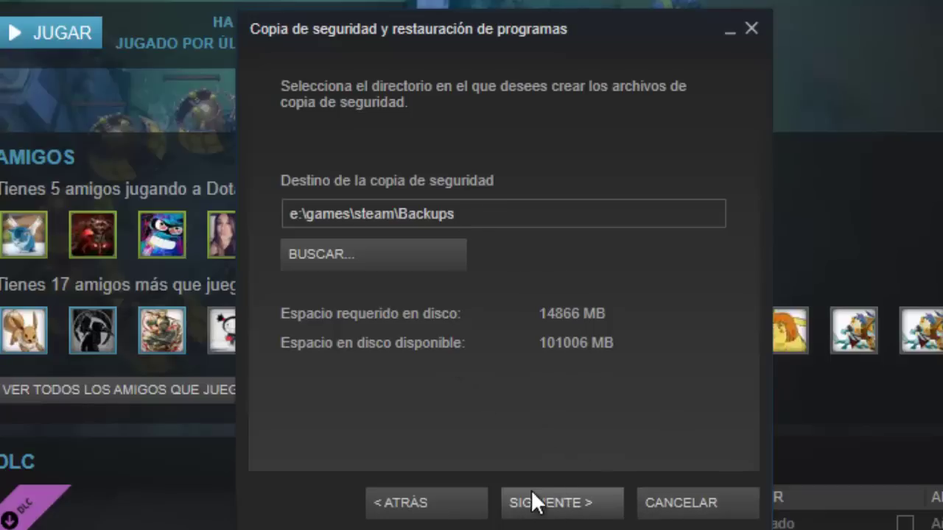
left_click(670, 508)
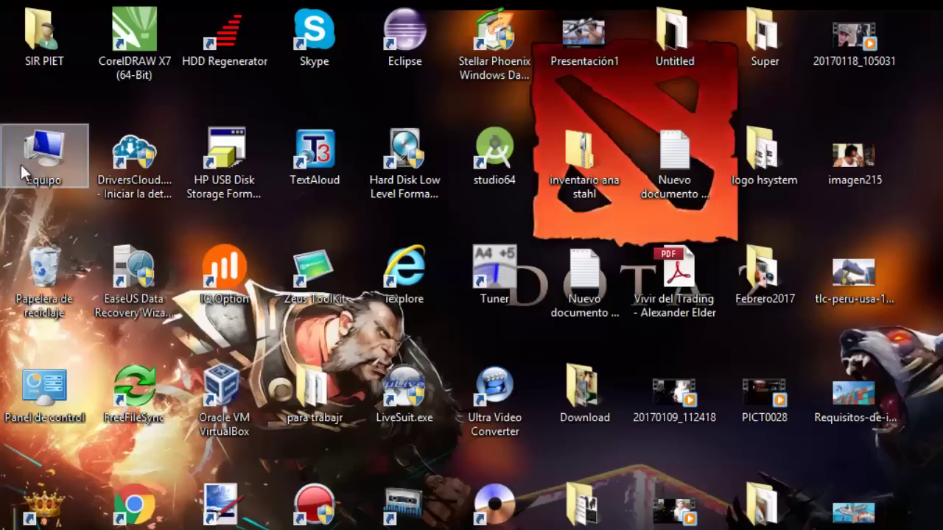
Switch to File Explorer and open the Backups folder under GAMES\Steam on Disco local (E:)
double_click(45, 158)
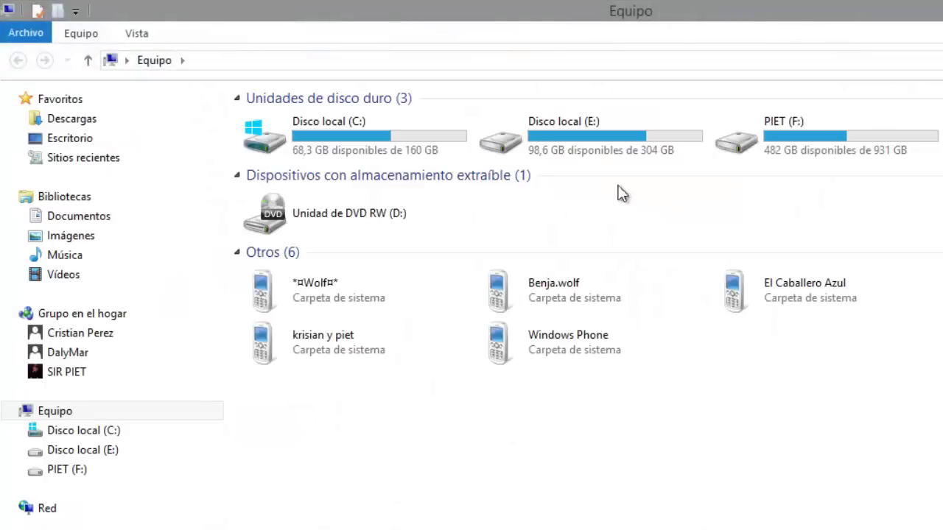
left_click(601, 139)
double_click(601, 139)
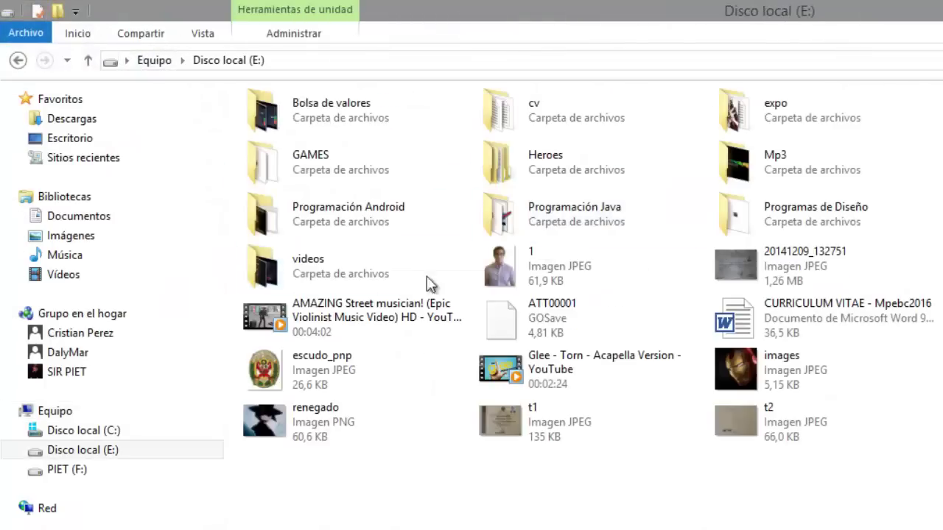
double_click(369, 161)
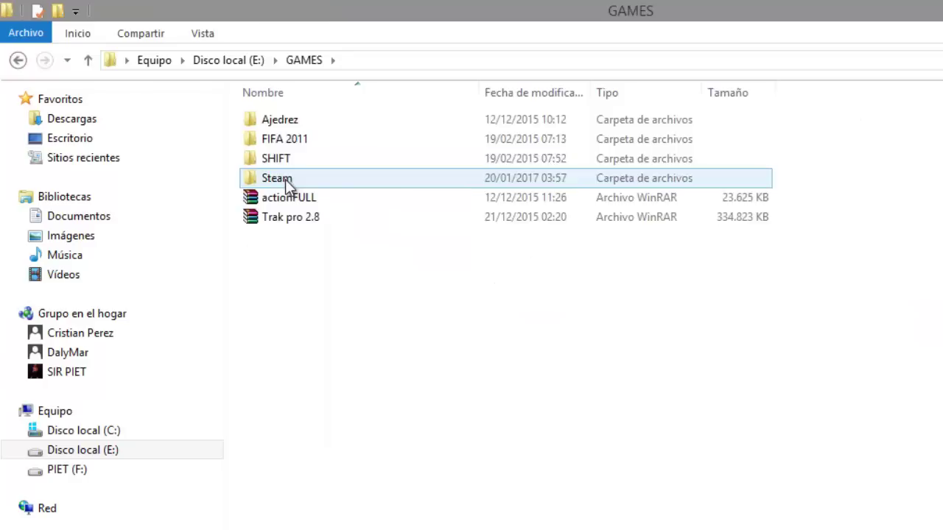
double_click(285, 179)
double_click(274, 142)
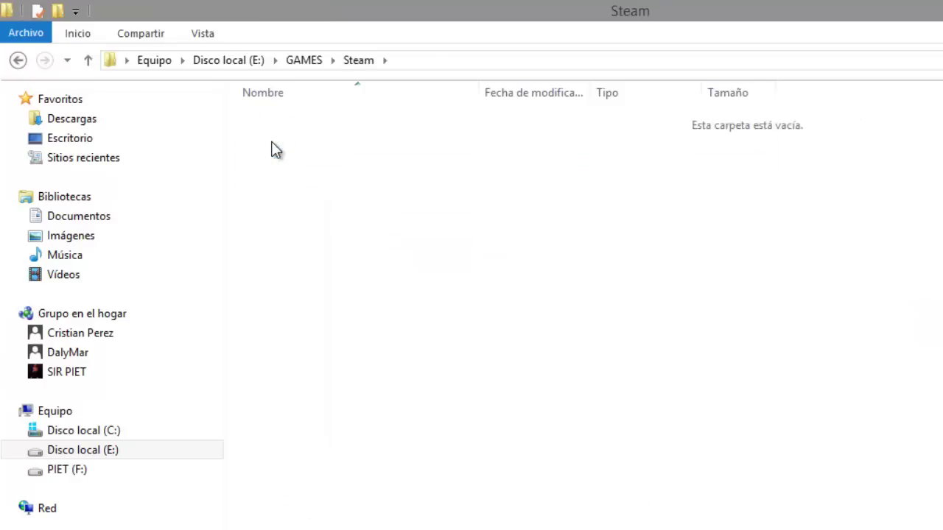
Send a copy of the Dota 2 backup folder to the external drive PIET
right_click(274, 123)
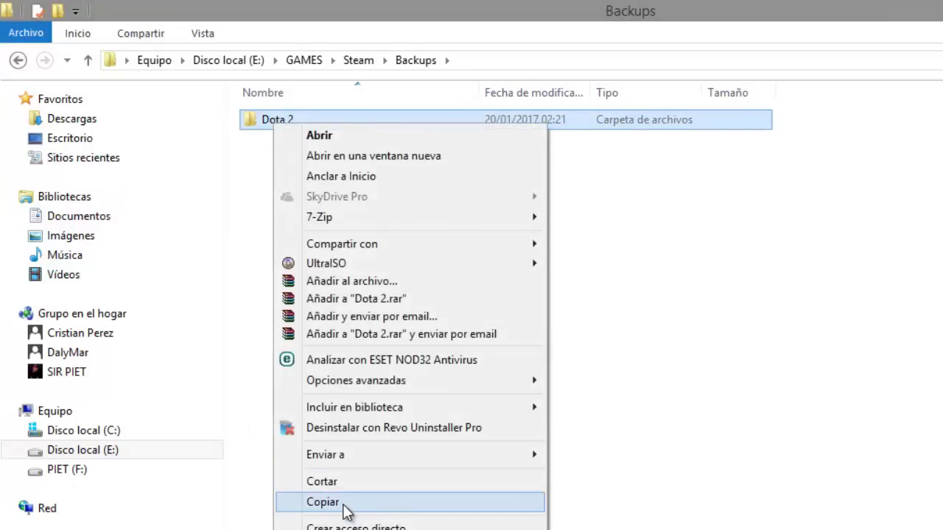
mouse_move(318, 461)
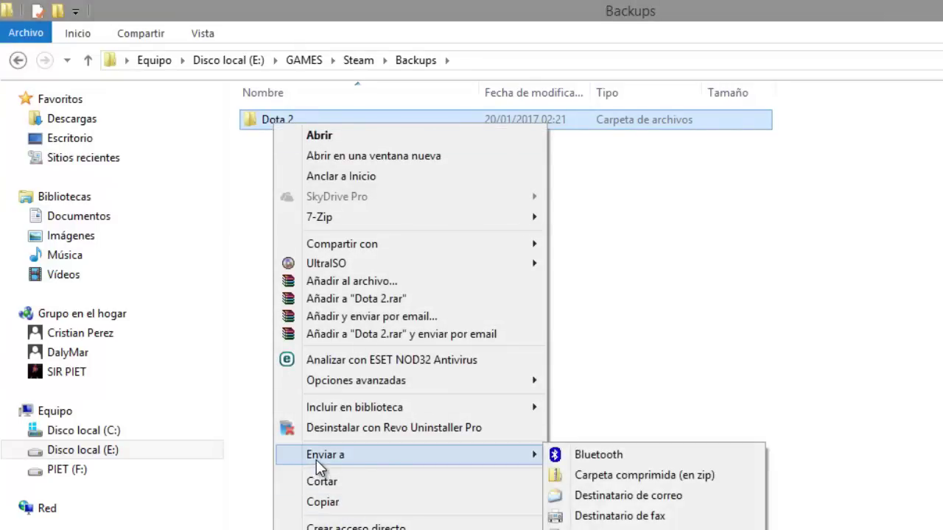
left_click(635, 526)
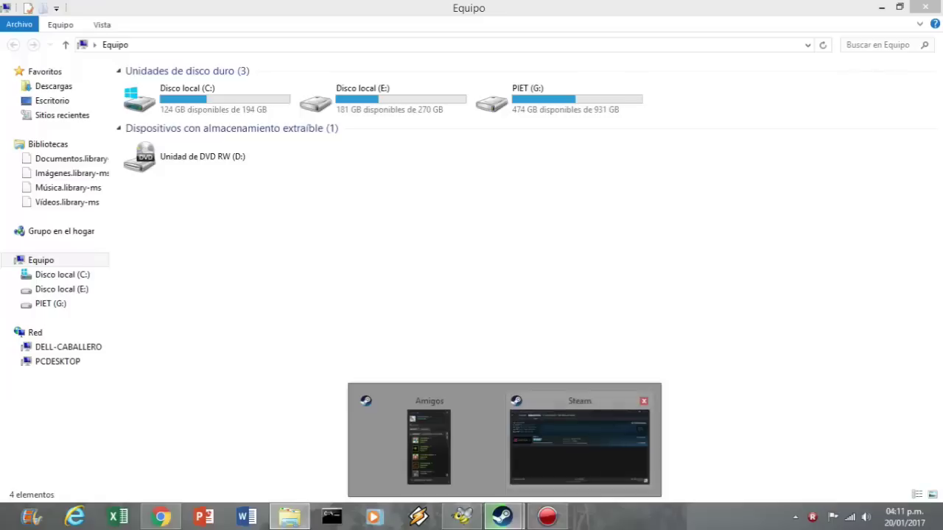
Switch to the main Steam window on the computer receiving the backup
left_click(582, 450)
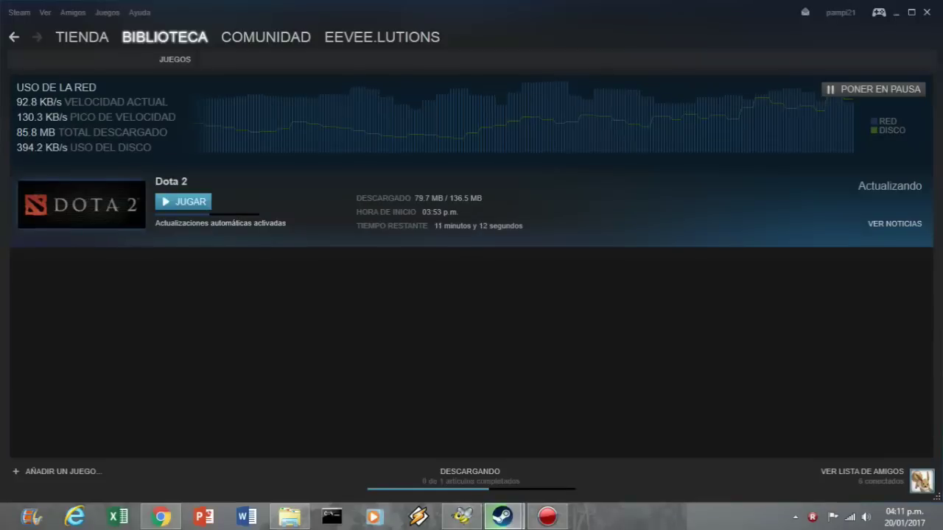
left_click(19, 12)
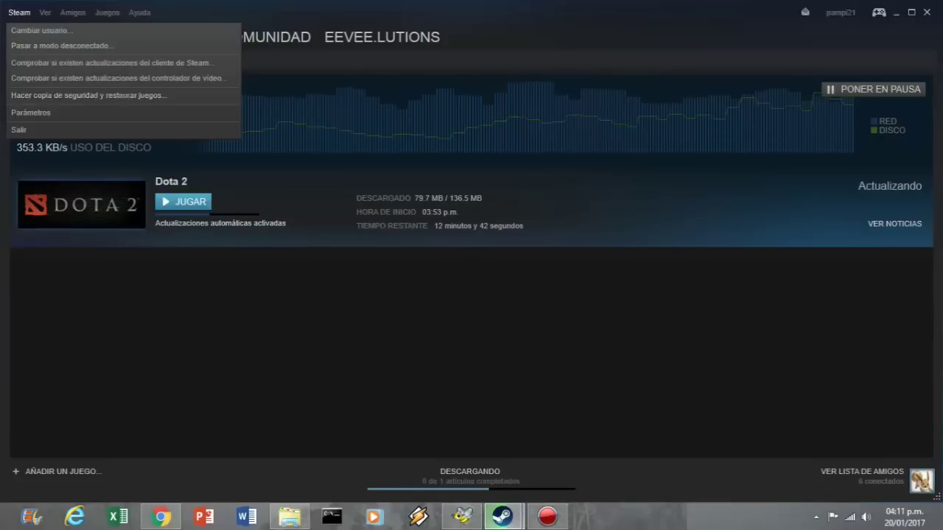
left_click(88, 95)
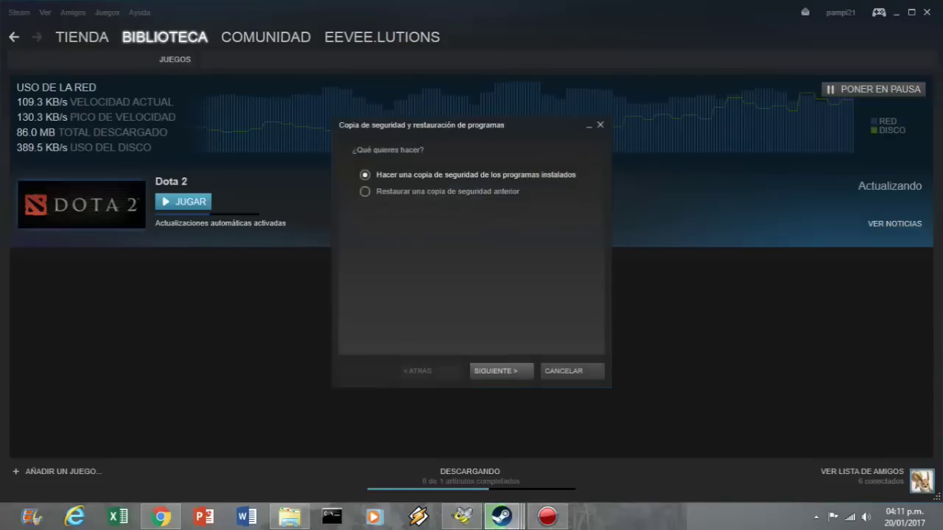
left_click(601, 124)
Open Steam's backup and restore wizard and choose to restore a previous backup
left_click(19, 12)
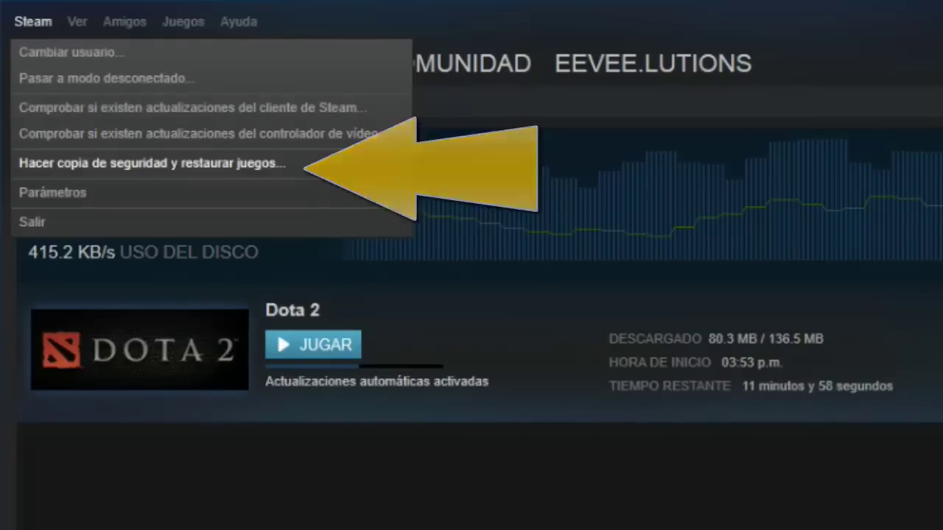
left_click(151, 163)
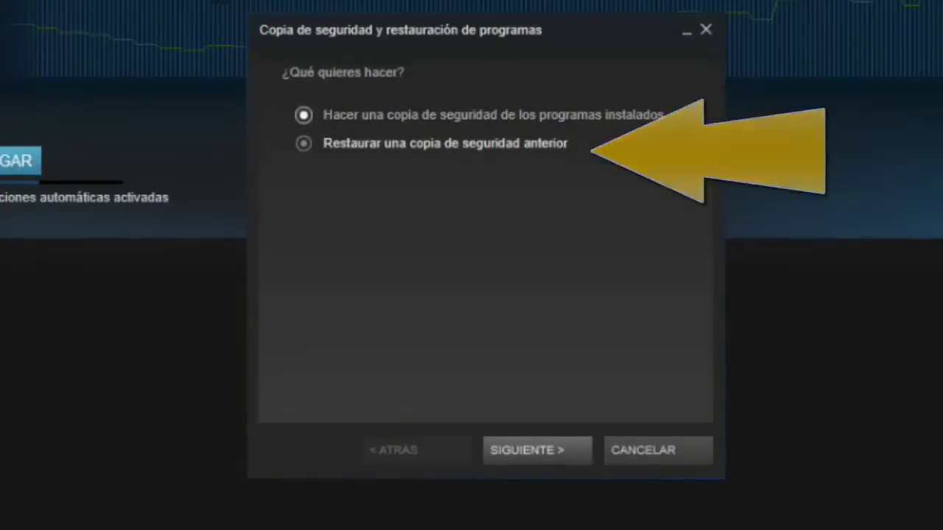
left_click(304, 143)
left_click(538, 450)
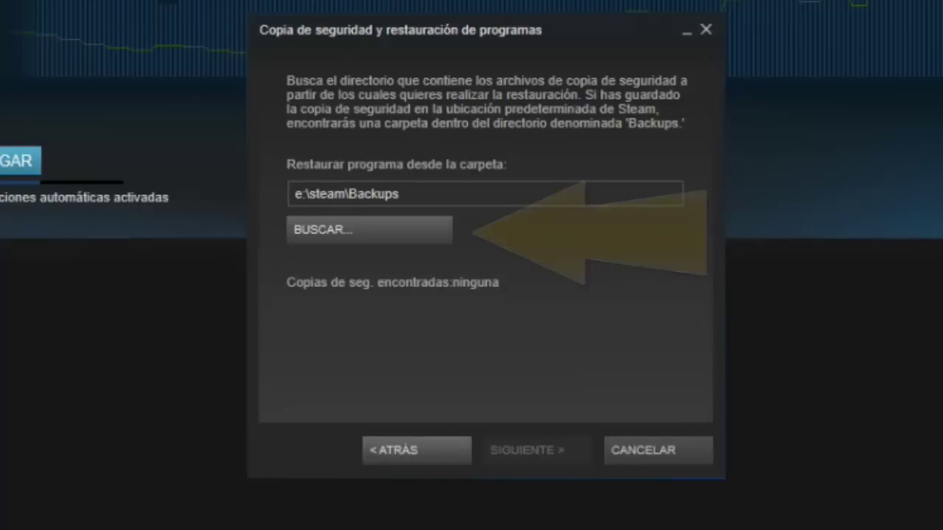
Browse for the backup files and set the restore source folder to G:\Dota 2
left_click(368, 229)
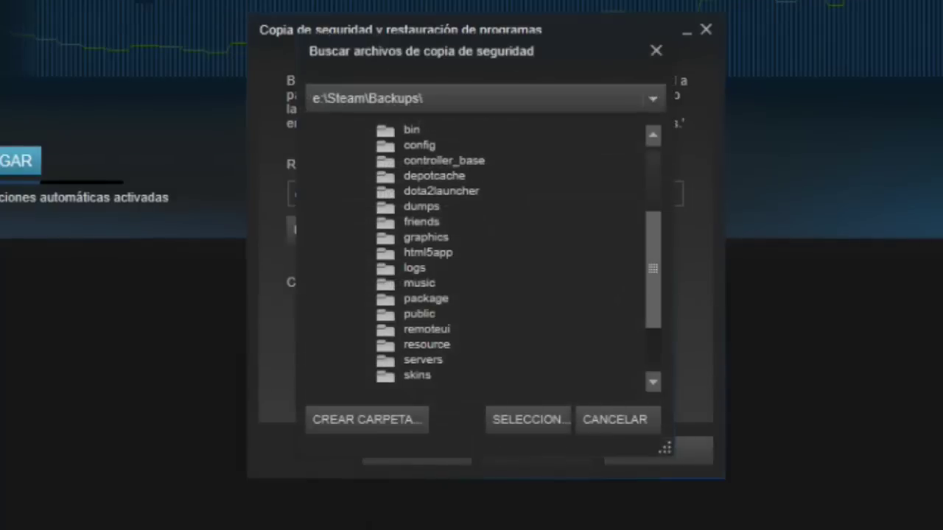
scroll(475, 254, "up", 3)
scroll(475, 254, "down", 4)
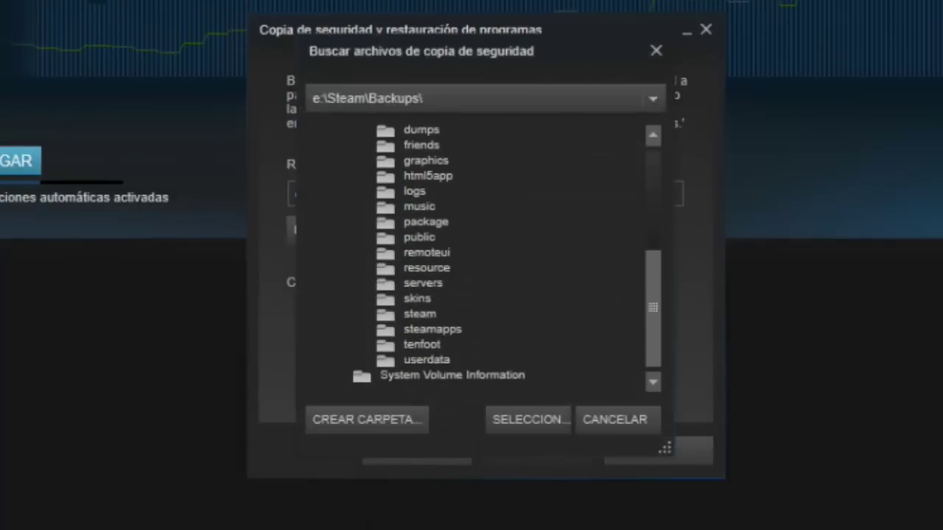
scroll(479, 254, "up", 5)
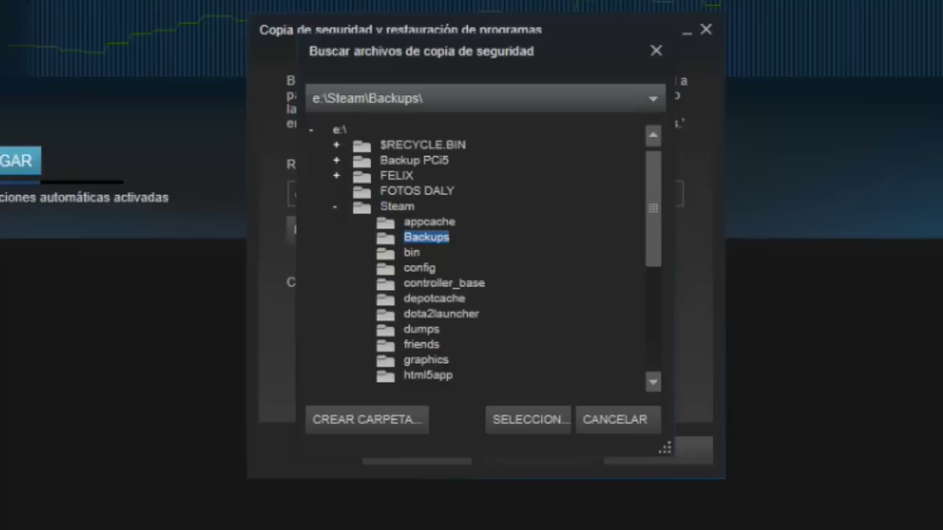
left_click(652, 98)
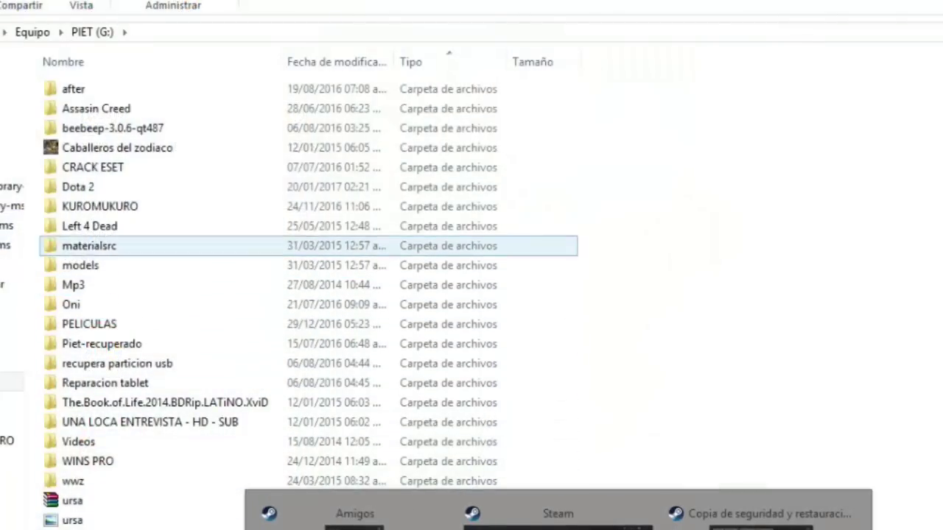
left_click(763, 519)
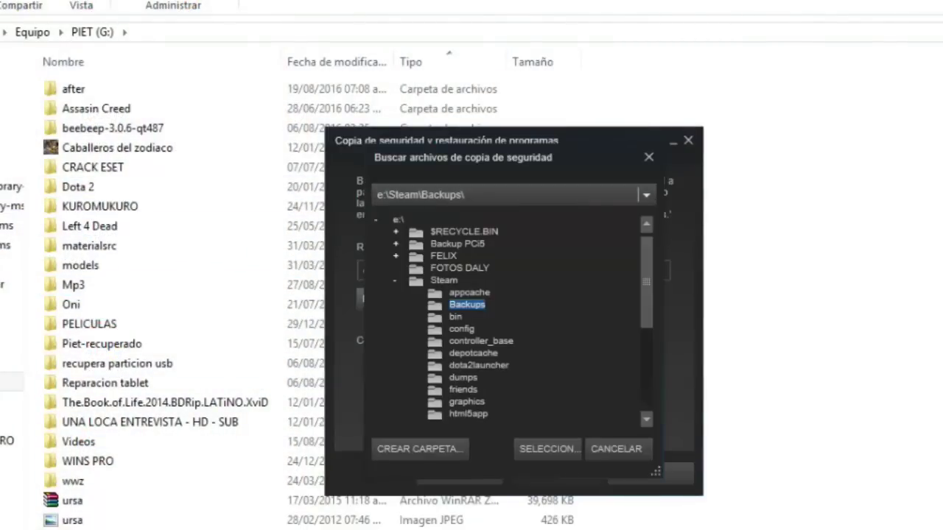
left_click(646, 194)
left_click(646, 194)
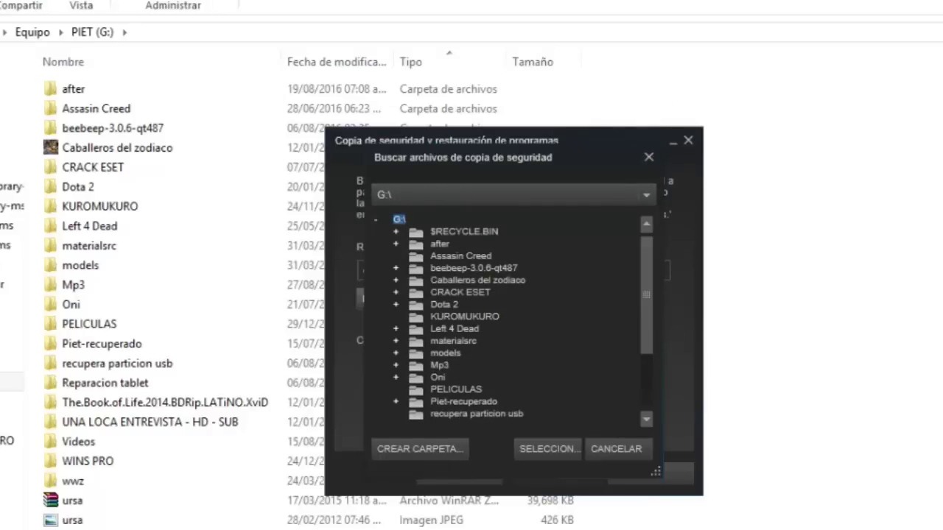
left_click_drag(646, 295, 646, 302)
scroll(515, 317, "down", 5)
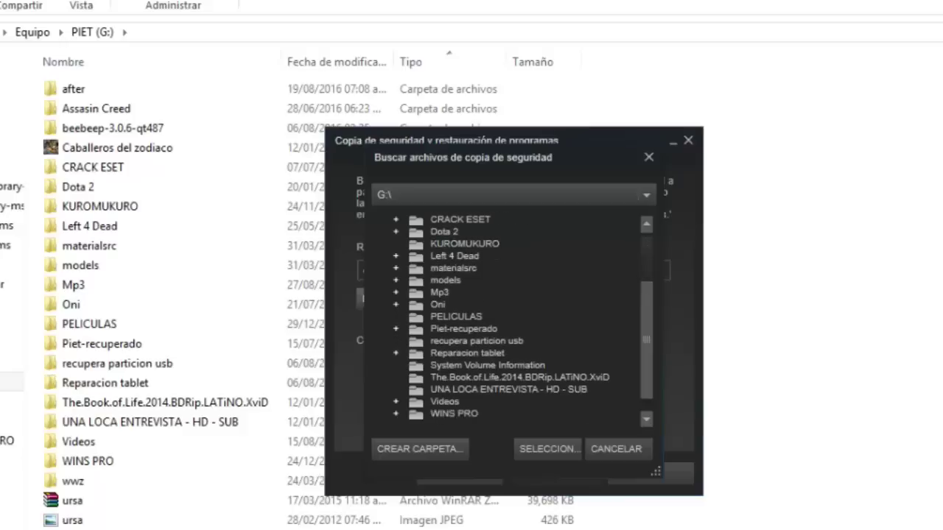
left_click(444, 231)
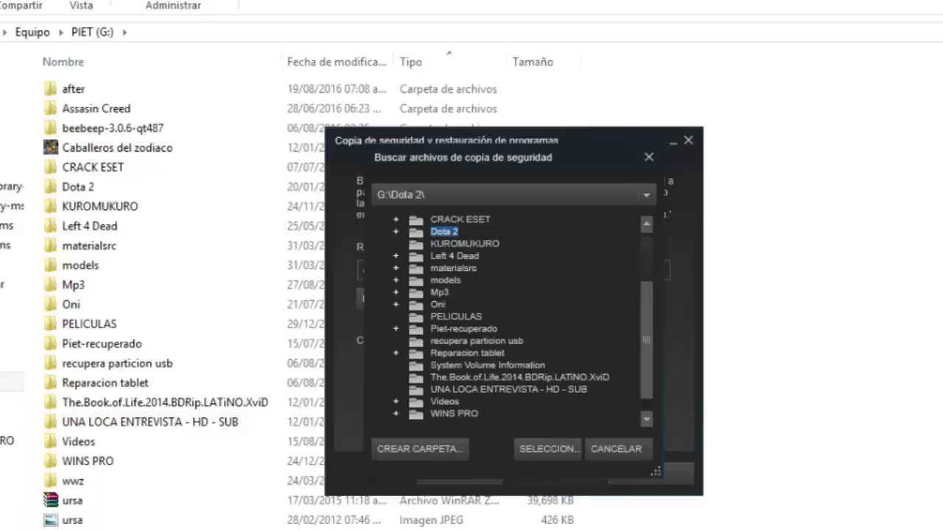
key("Return")
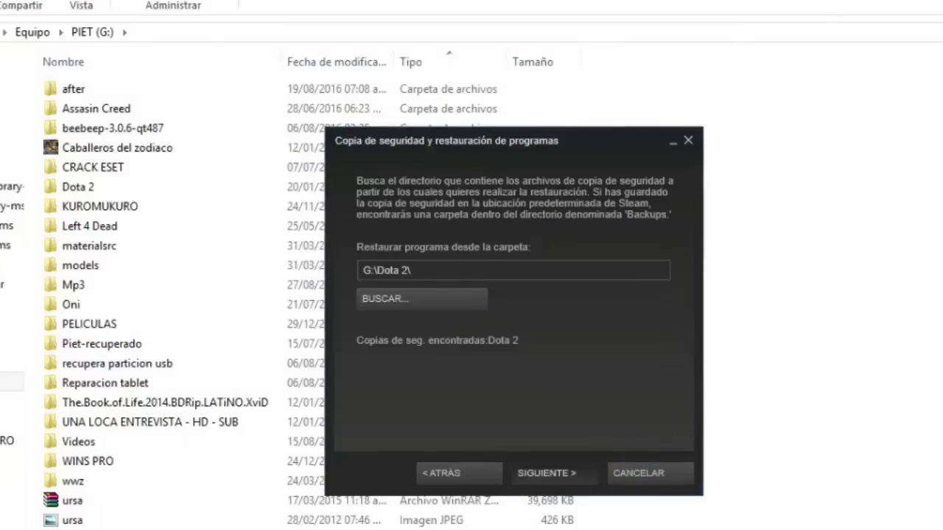
Accept the backup source, turn off the desktop shortcut option and start restoring Dota 2
key("Return")
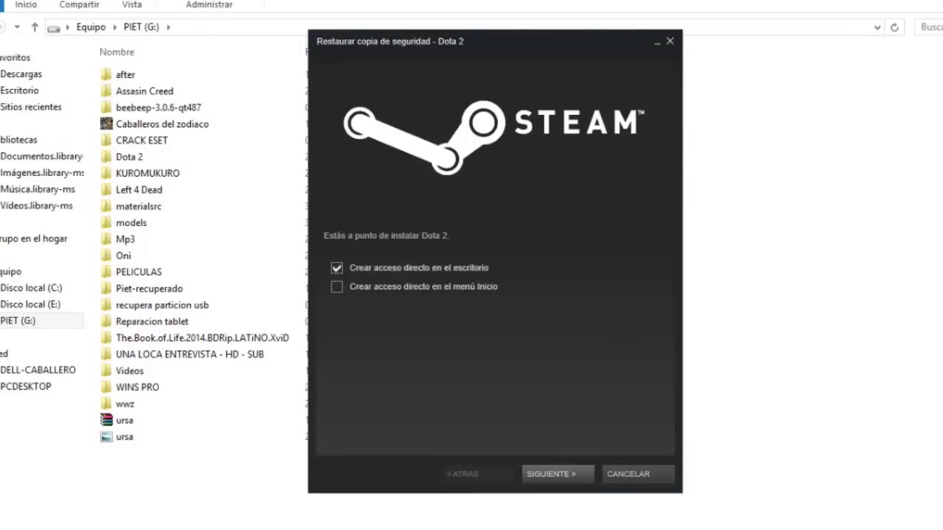
left_click(337, 268)
key("Return")
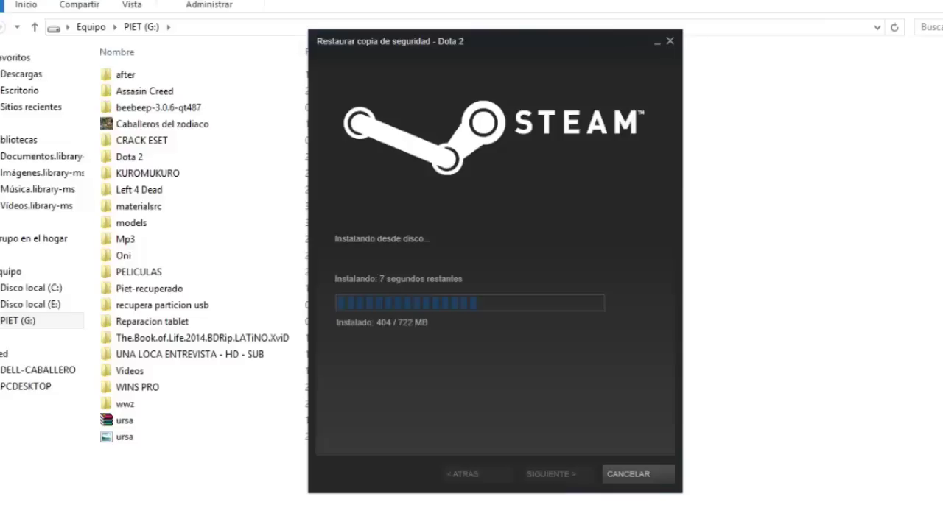
Return to the Steam library and launch Dota 2 with the "Jugar a Dota 2" option
key("alt+Tab")
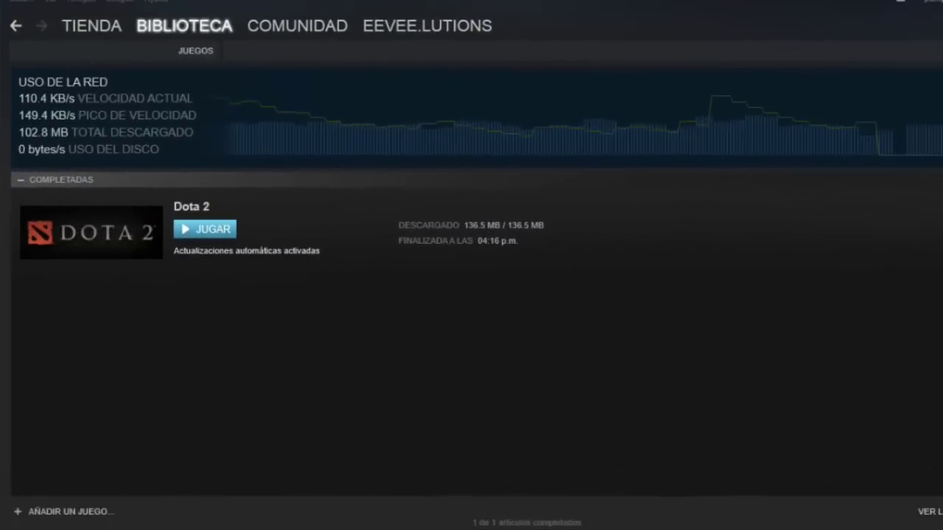
left_click(205, 229)
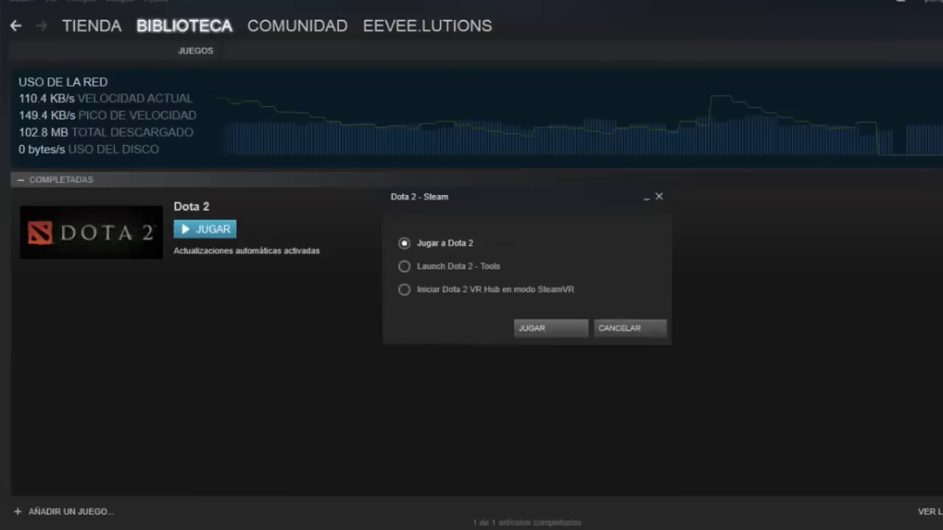
left_click(551, 329)
key("Return")
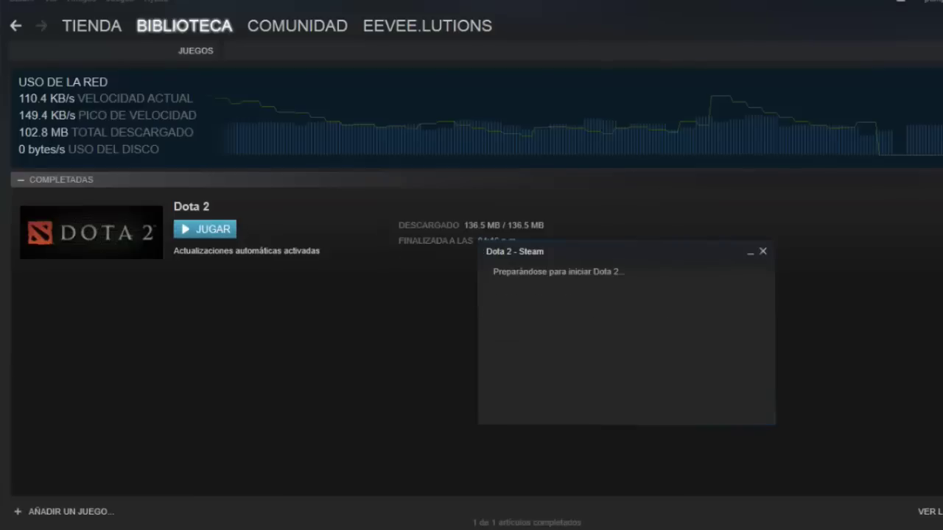